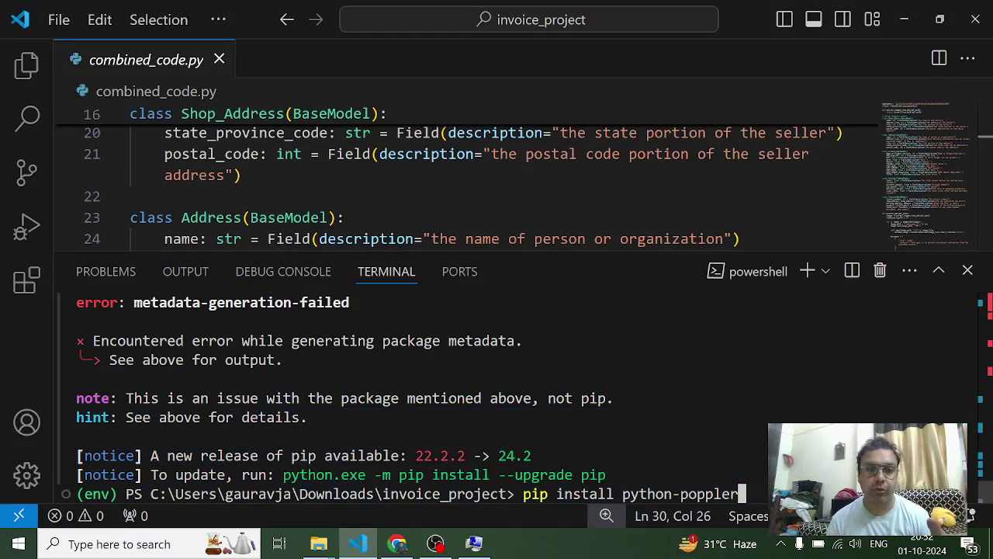
Step: Run the multiple_page_pdf.py script in the terminal and copy the part of its error output that mentions poppler
{"action": "key", "text": "Up"}
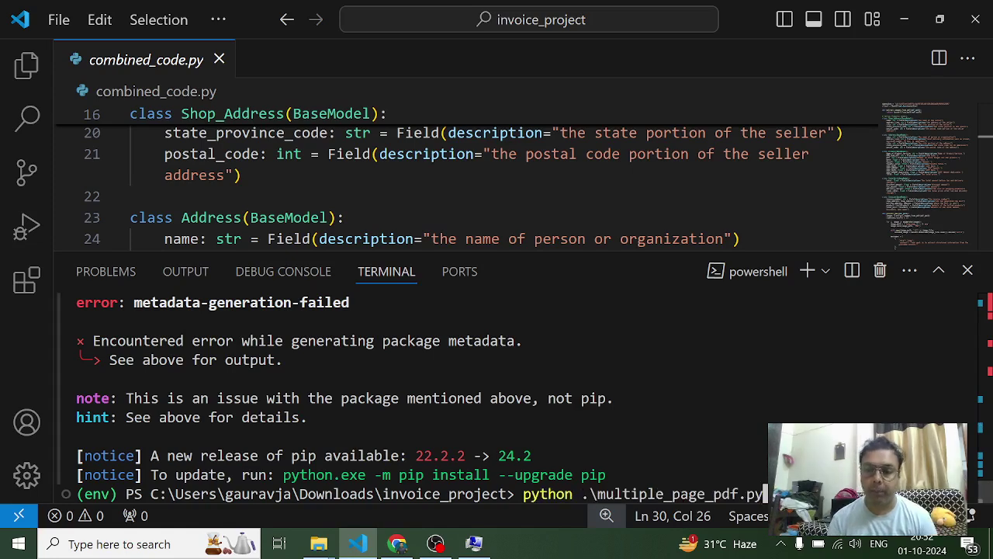
{"action": "key", "text": "Return"}
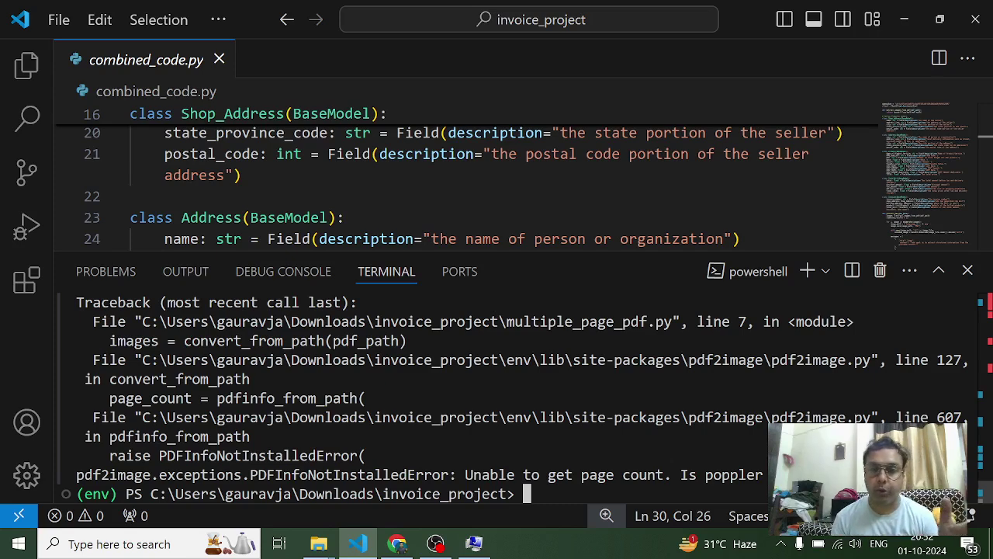
{"action": "left_click_drag", "start_coordinate": [672, 475], "coordinate": [768, 474]}
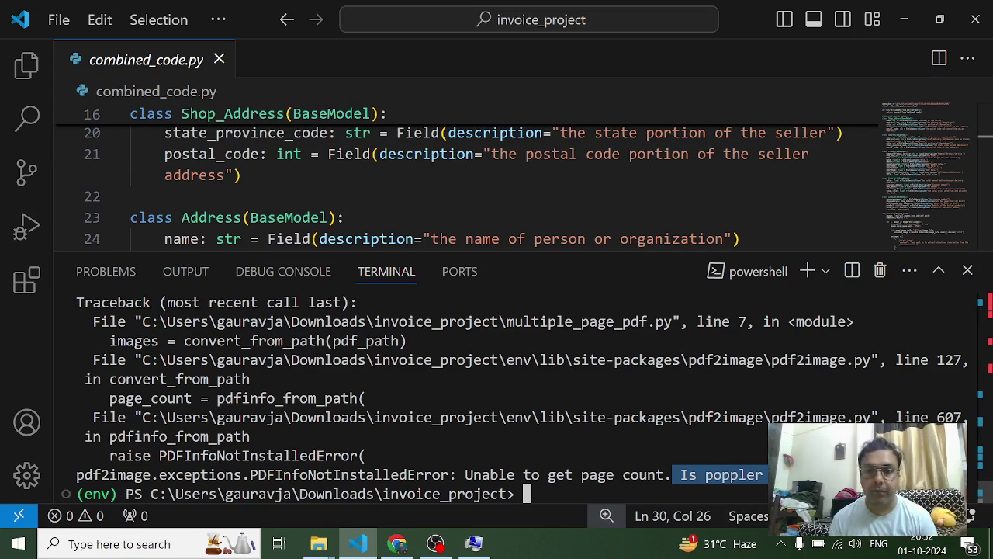
{"action": "key", "text": "ctrl+c"}
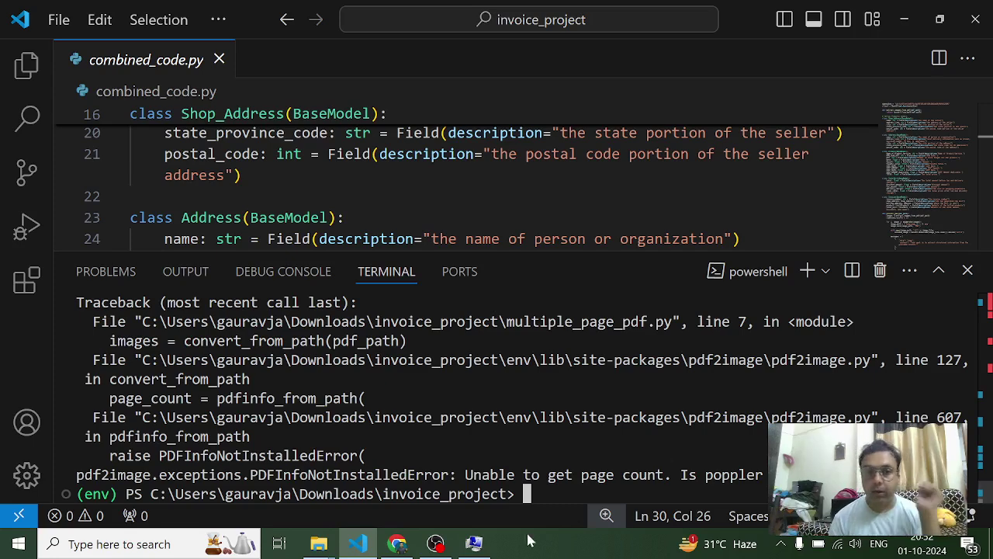
Step: View the python-poppler PyPI page in Chrome and run pip install python-poppler in the VS Code terminal
{"action": "left_click", "coordinate": [400, 544]}
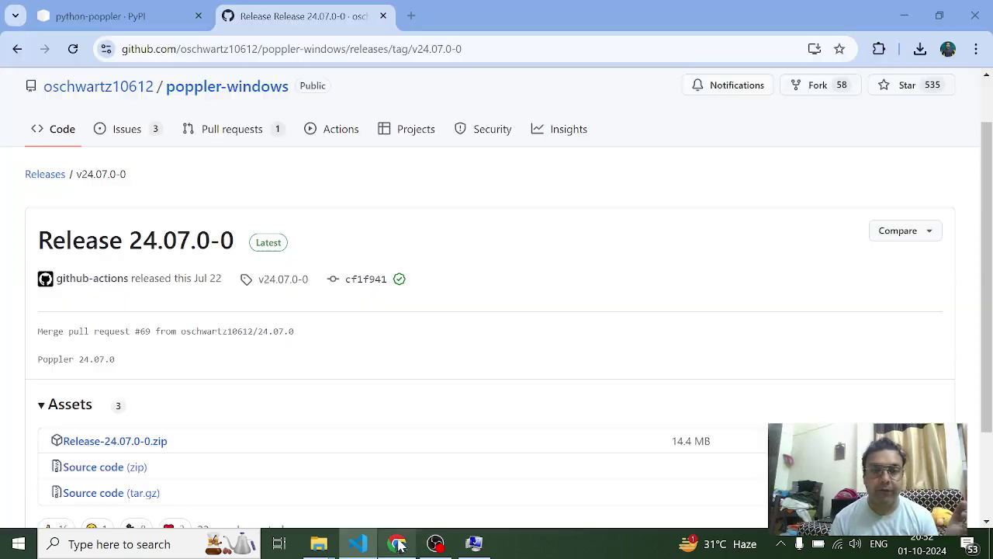
{"action": "left_click", "coordinate": [143, 19]}
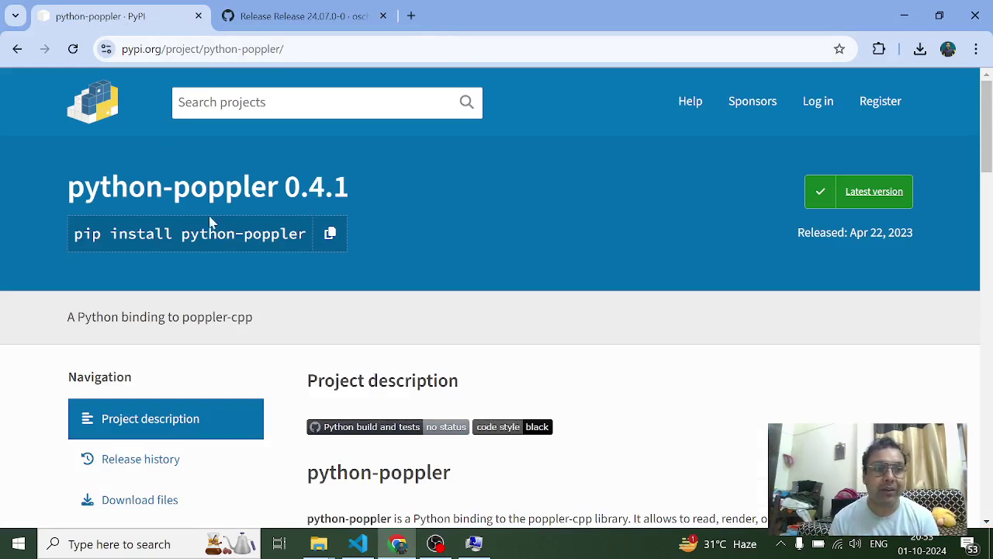
{"action": "key", "text": "alt+Tab"}
{"action": "key", "text": "Up"}
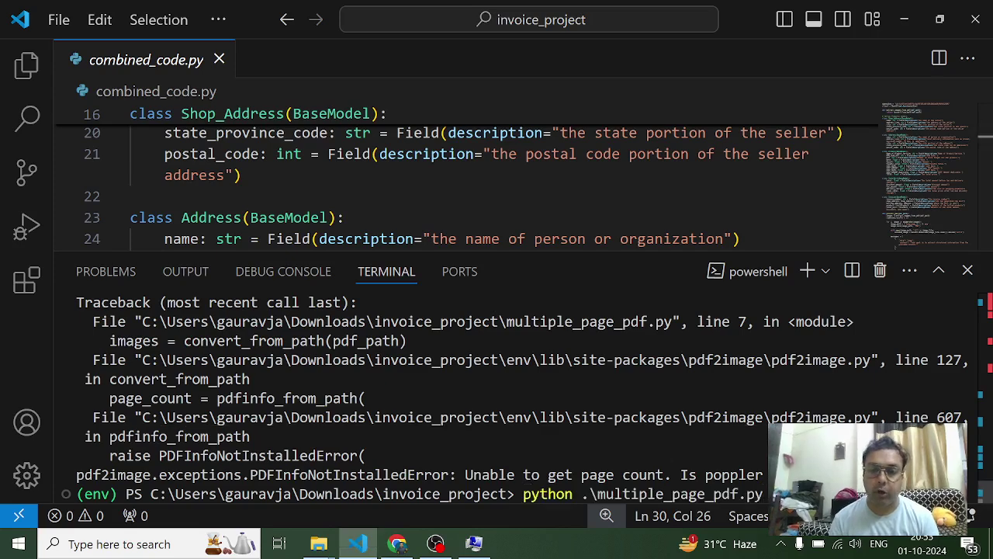
{"action": "key", "text": "Up"}
{"action": "key", "text": "Return"}
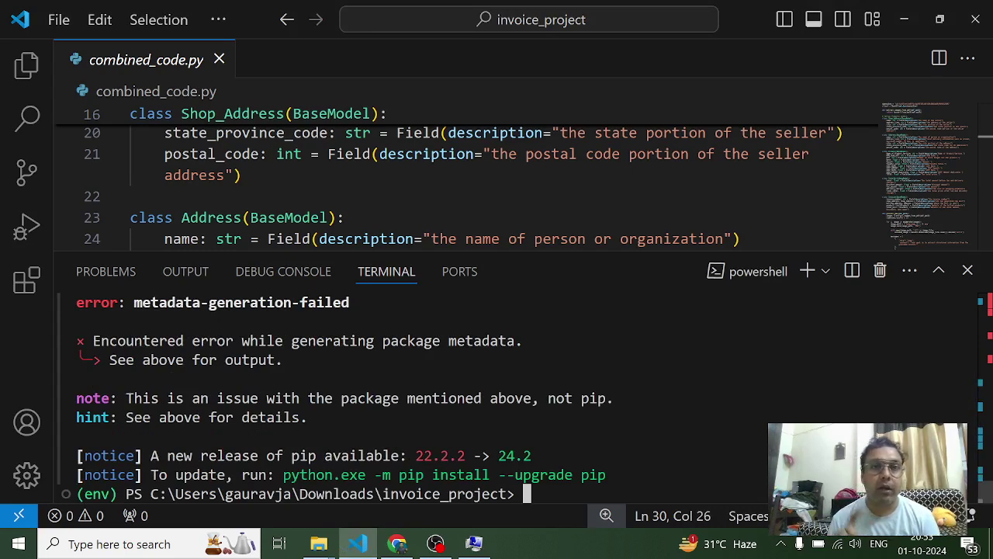
Step: In Chrome, view the poppler-windows Release 24.07.0-0 page on GitHub and check the recent download history for Release-24.07.0-0.zip
{"action": "key", "text": "alt+Tab"}
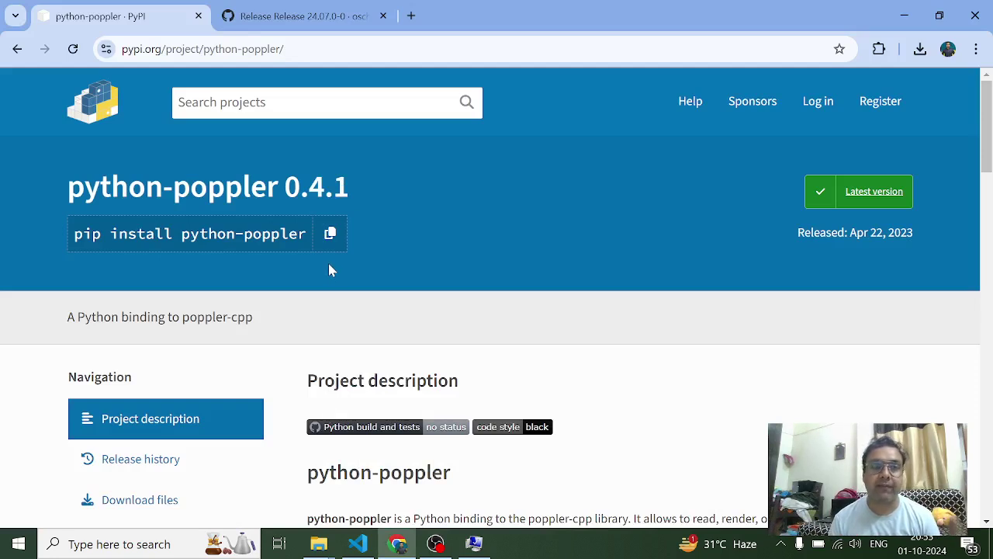
{"action": "left_click", "coordinate": [304, 22]}
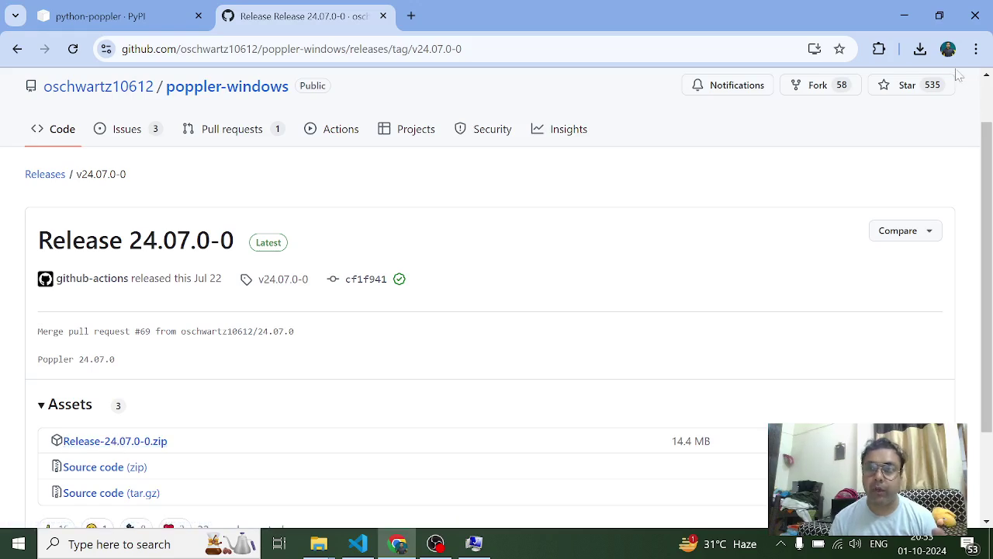
{"action": "left_click", "coordinate": [920, 48]}
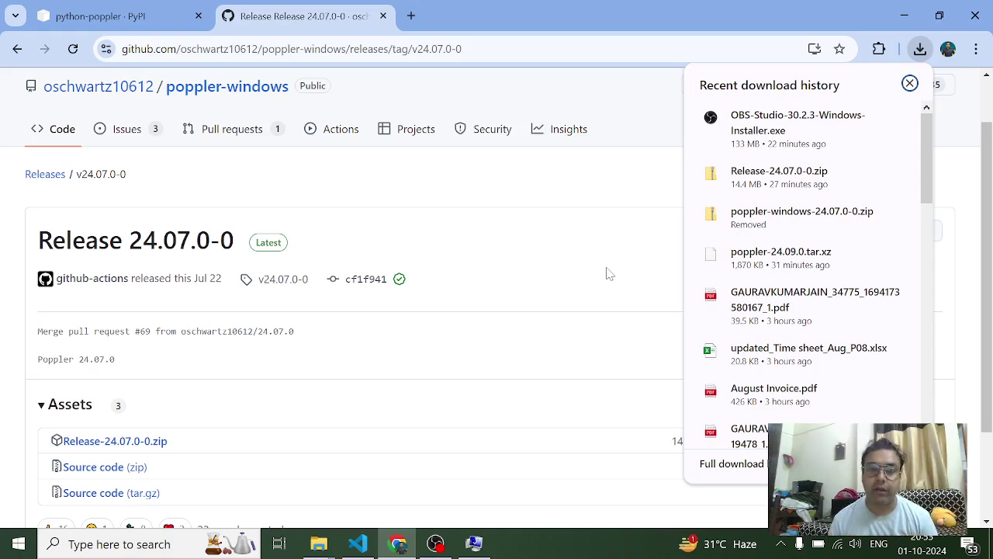
{"action": "left_click", "coordinate": [499, 237]}
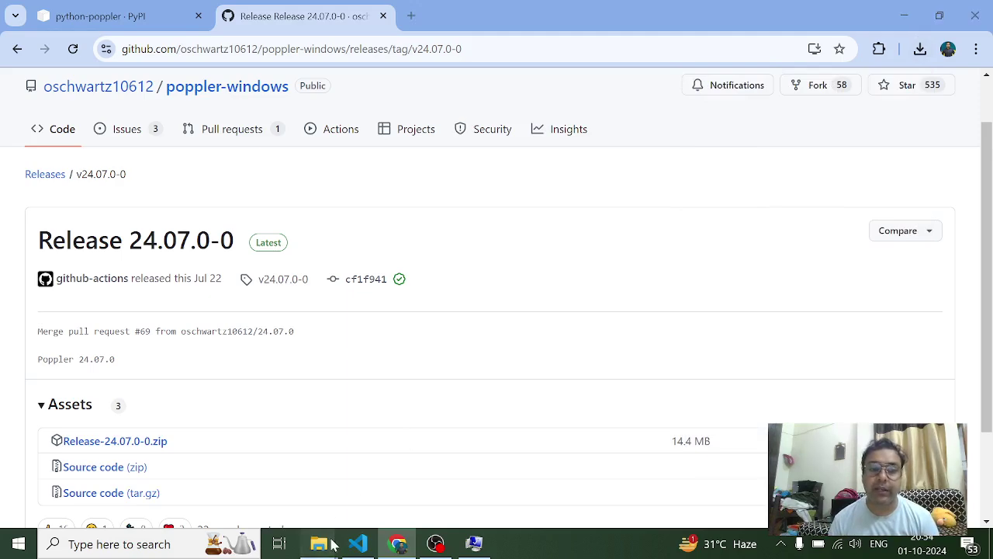
Step: Bring up poppler's bin folder in File Explorer and examine its full path from Release-24.07.0-0 through poppler-24.07.0\Library\bin
{"action": "mouse_move", "coordinate": [332, 545]}
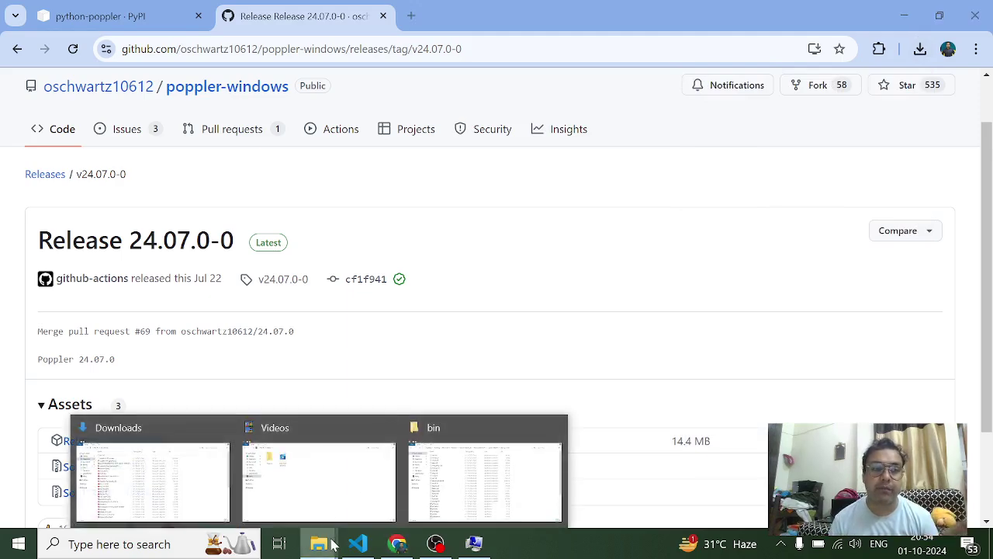
{"action": "left_click", "coordinate": [431, 477]}
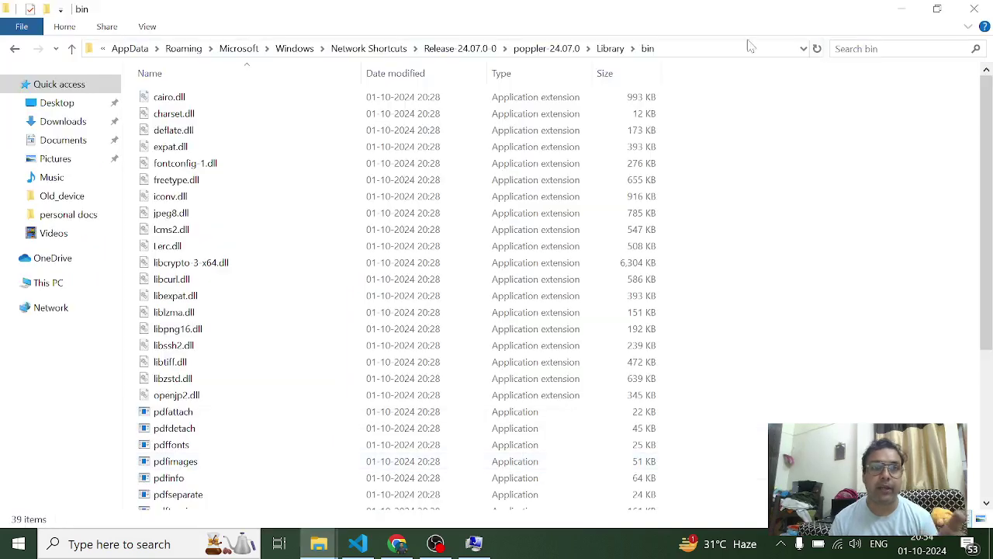
{"action": "left_click", "coordinate": [675, 52]}
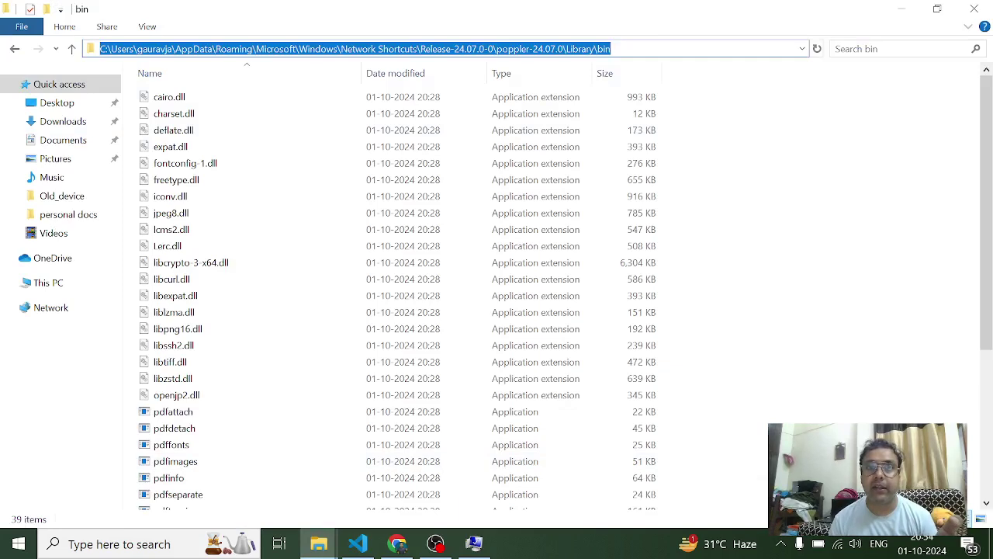
{"action": "double_click", "coordinate": [492, 49]}
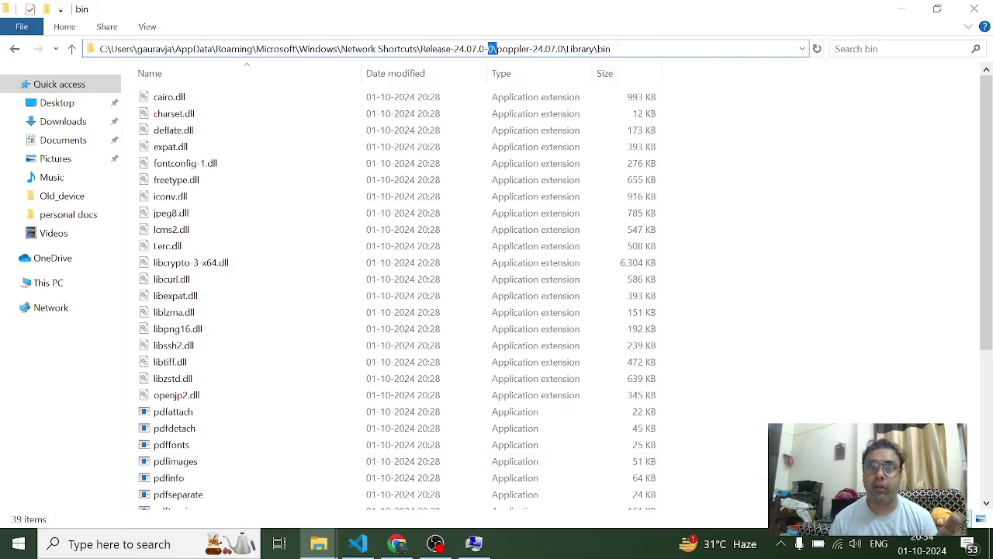
{"action": "left_click_drag", "start_coordinate": [421, 49], "coordinate": [494, 49]}
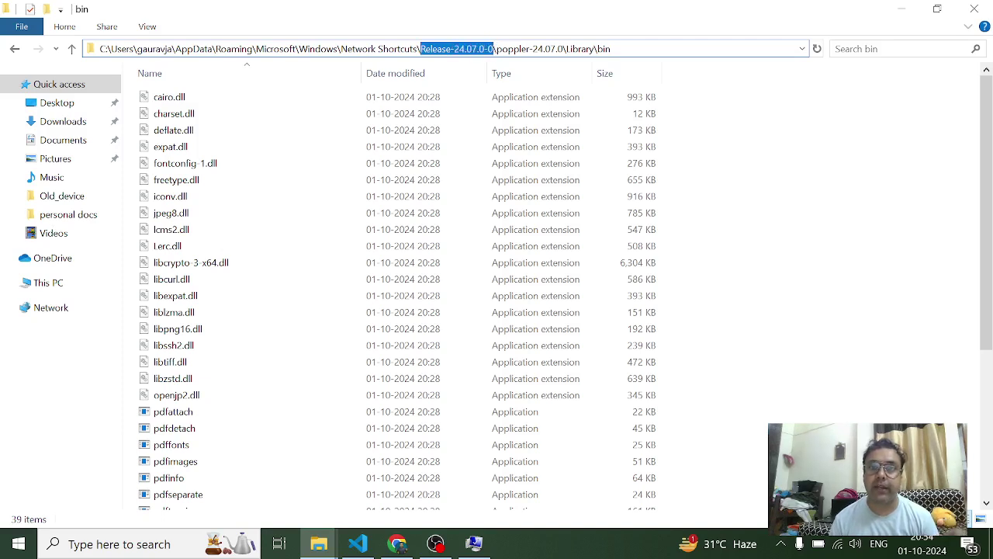
{"action": "left_click_drag", "start_coordinate": [488, 48], "coordinate": [598, 49]}
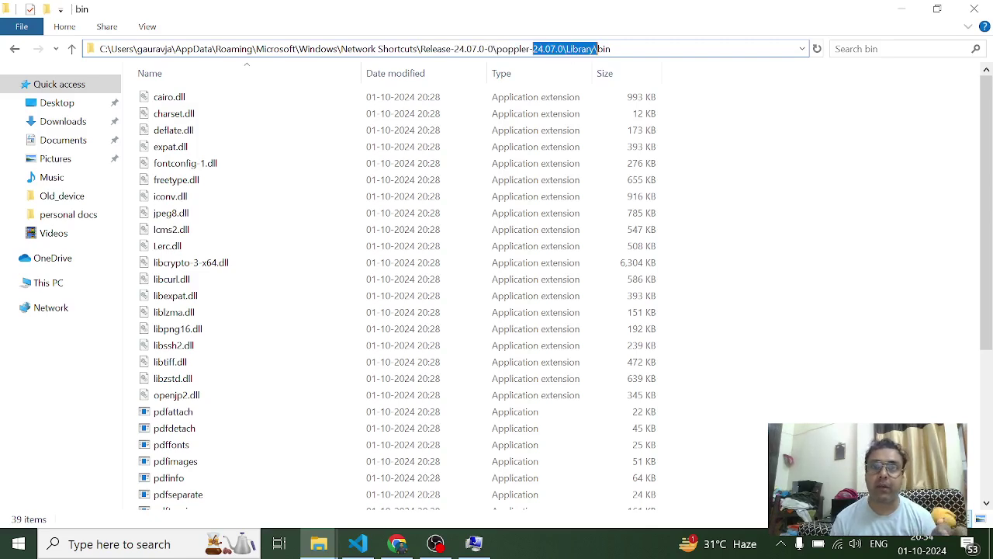
{"action": "left_click", "coordinate": [598, 49]}
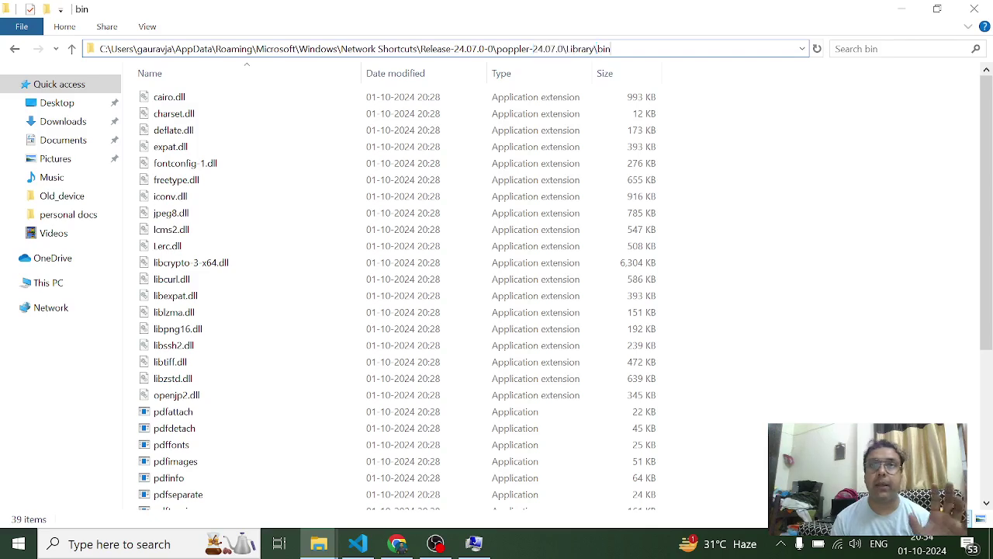
{"action": "key", "text": "Escape"}
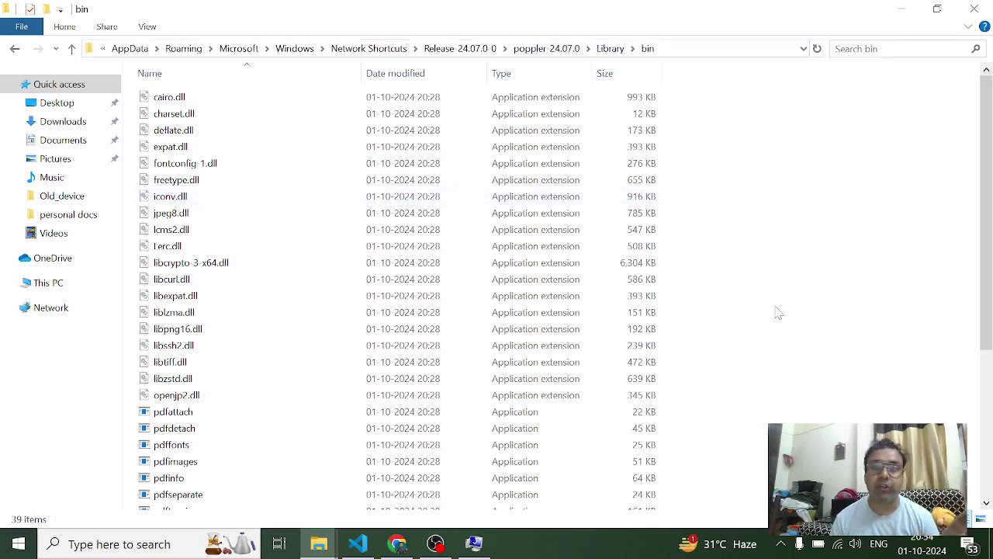
{"action": "left_click_drag", "start_coordinate": [990, 163], "coordinate": [974, 116]}
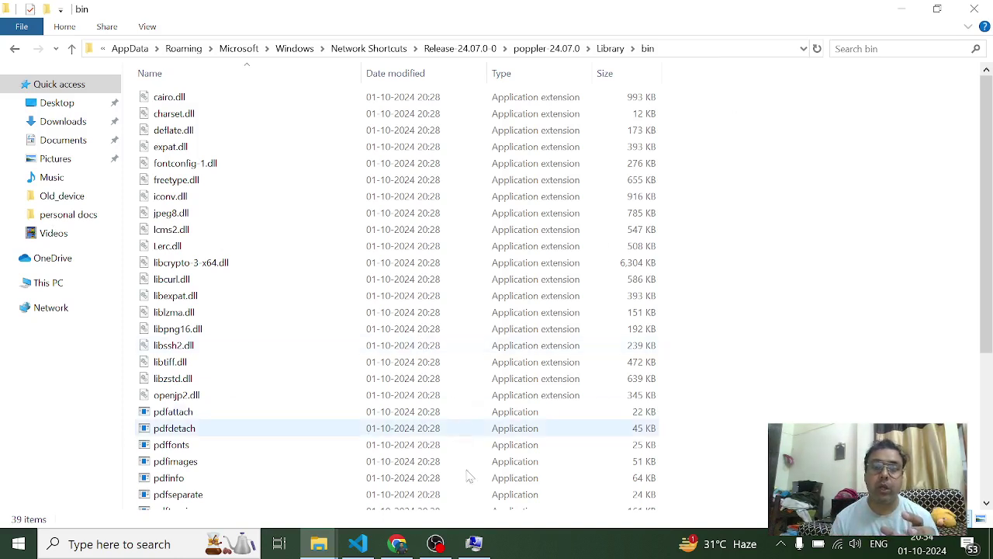
{"action": "left_click", "coordinate": [674, 49]}
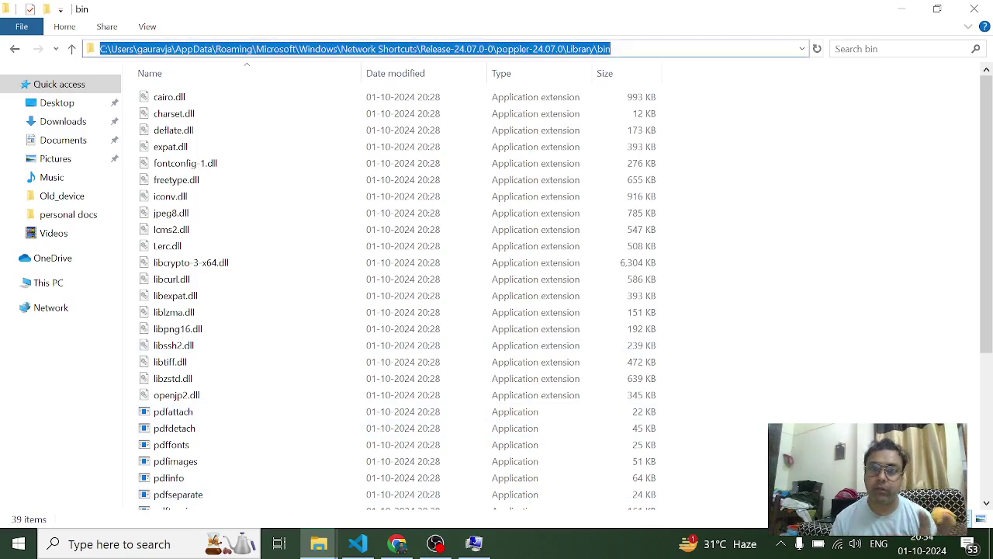
Step: In System Properties, check the user-folder AppData entry in the system Path environment variable and accept all open dialogs
{"action": "left_click", "coordinate": [474, 543]}
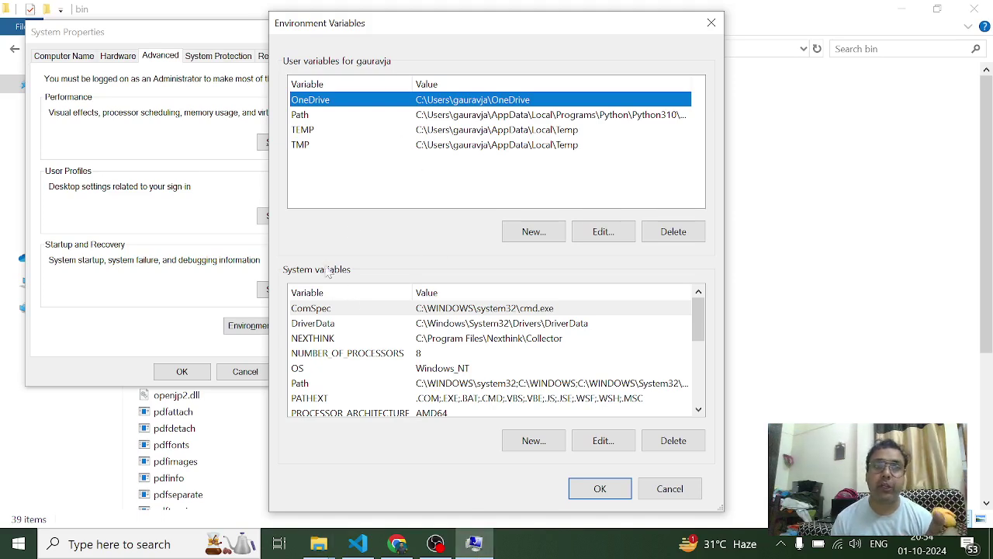
{"action": "left_click", "coordinate": [324, 383]}
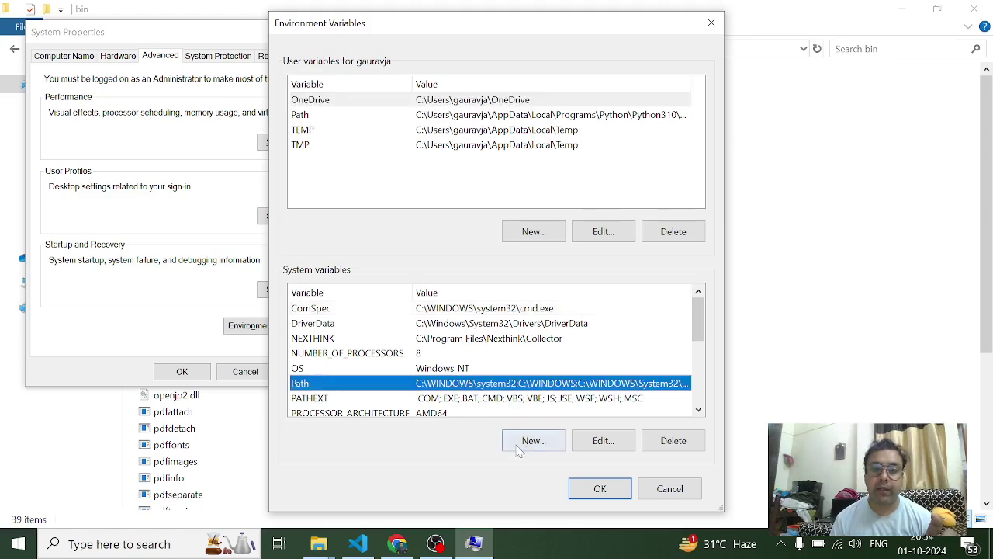
{"action": "left_click", "coordinate": [587, 448]}
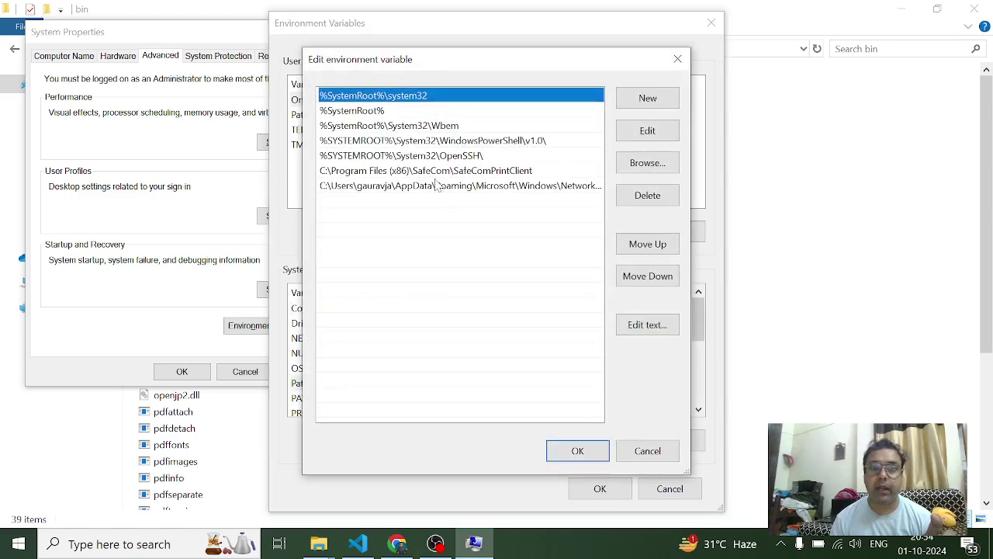
{"action": "left_click", "coordinate": [429, 188]}
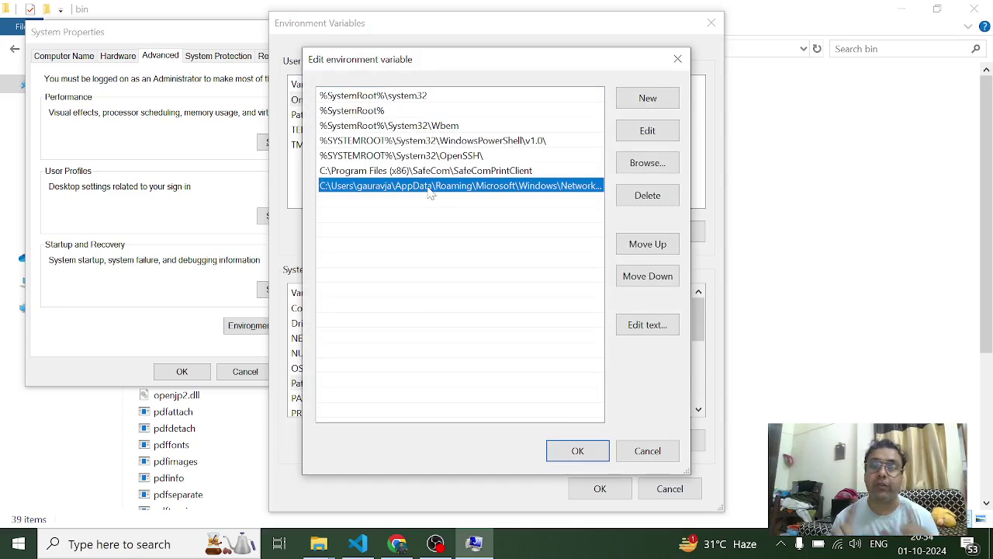
{"action": "left_click", "coordinate": [578, 450]}
{"action": "left_click", "coordinate": [600, 488]}
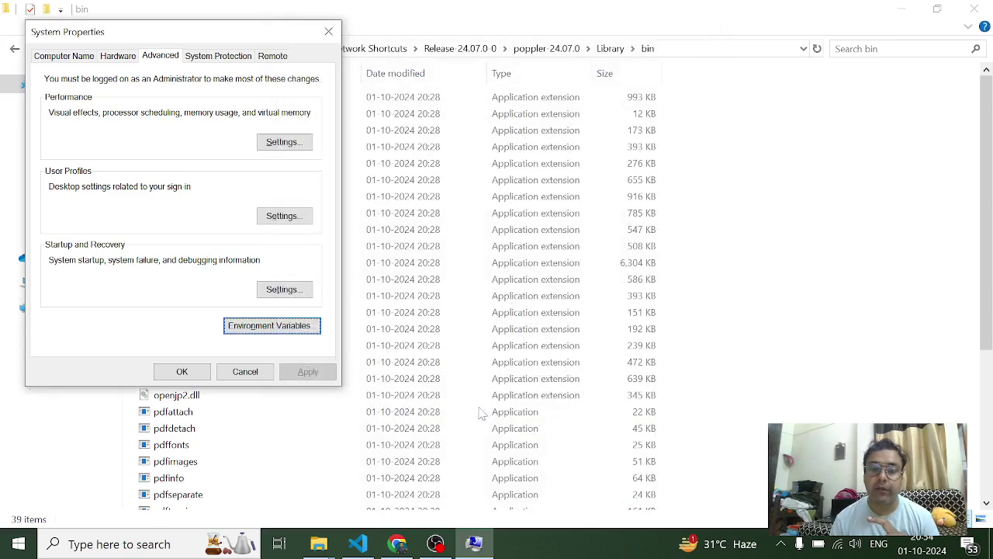
{"action": "left_click", "coordinate": [181, 372]}
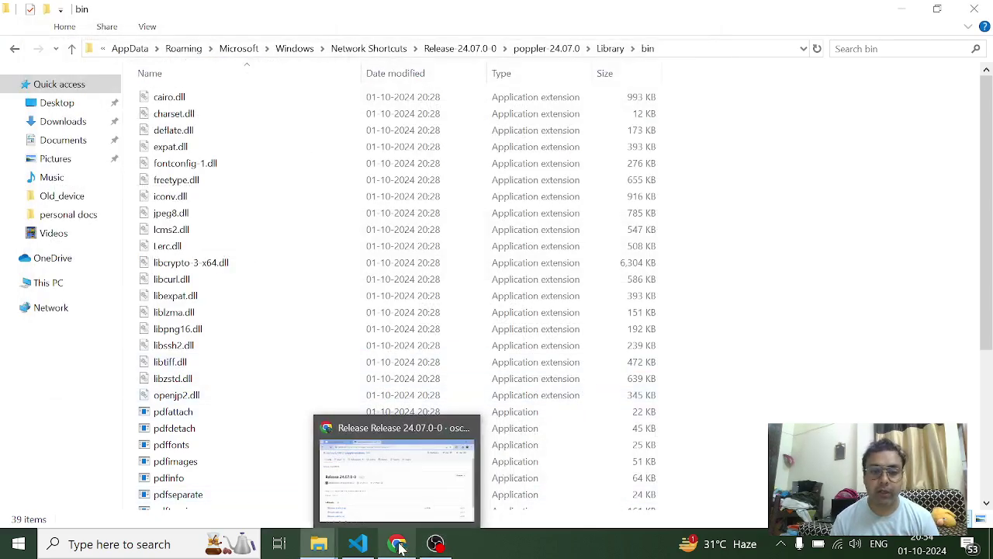
Step: Kill the PowerShell terminal in VS Code and launch a separate Command Prompt window
{"action": "left_click", "coordinate": [360, 547]}
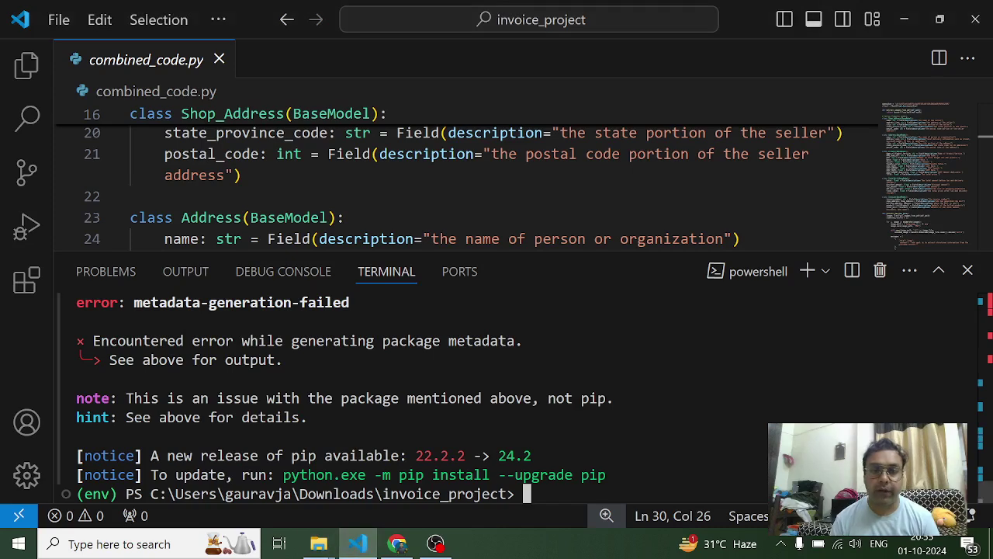
{"action": "left_click", "coordinate": [880, 270]}
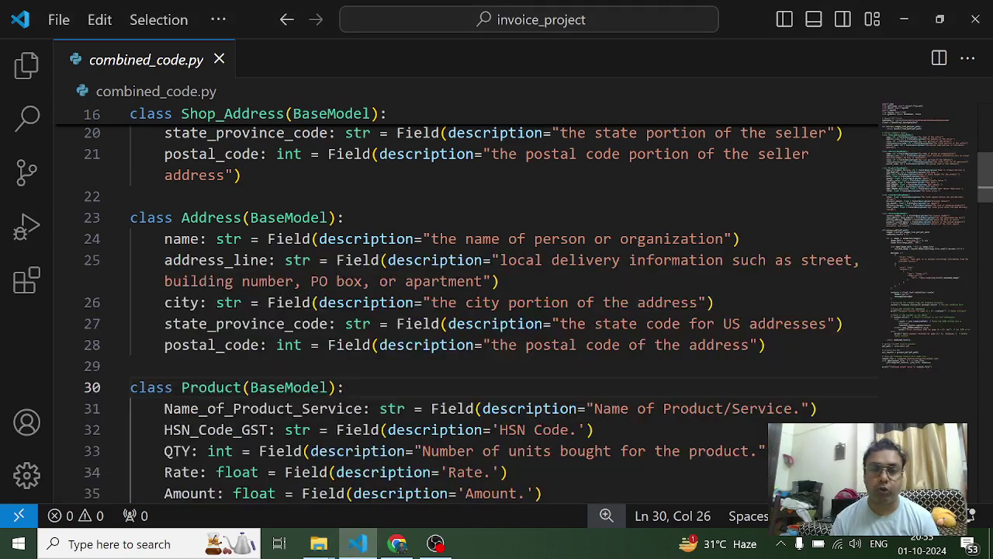
{"action": "left_click", "coordinate": [158, 547]}
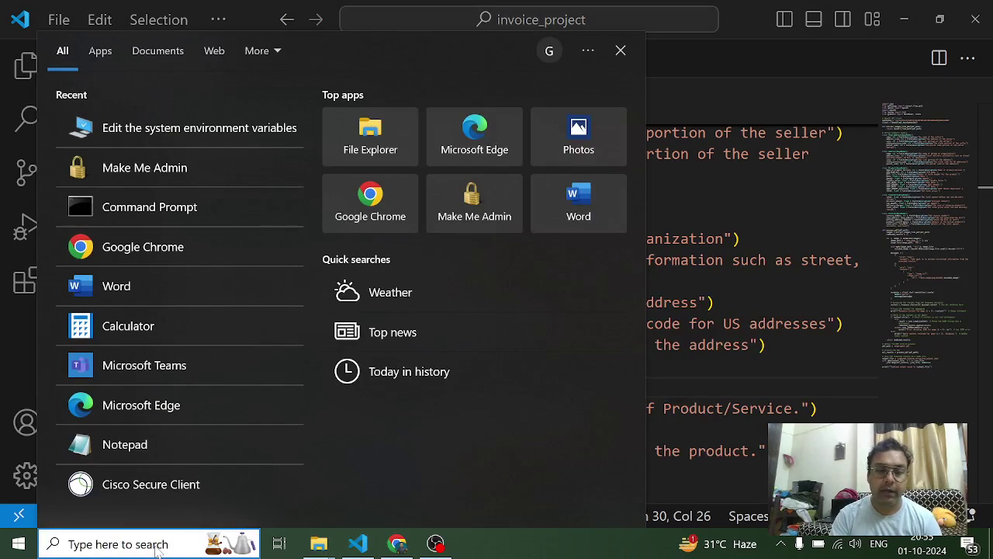
{"action": "type", "text": "cmd"}
{"action": "key", "text": "Return"}
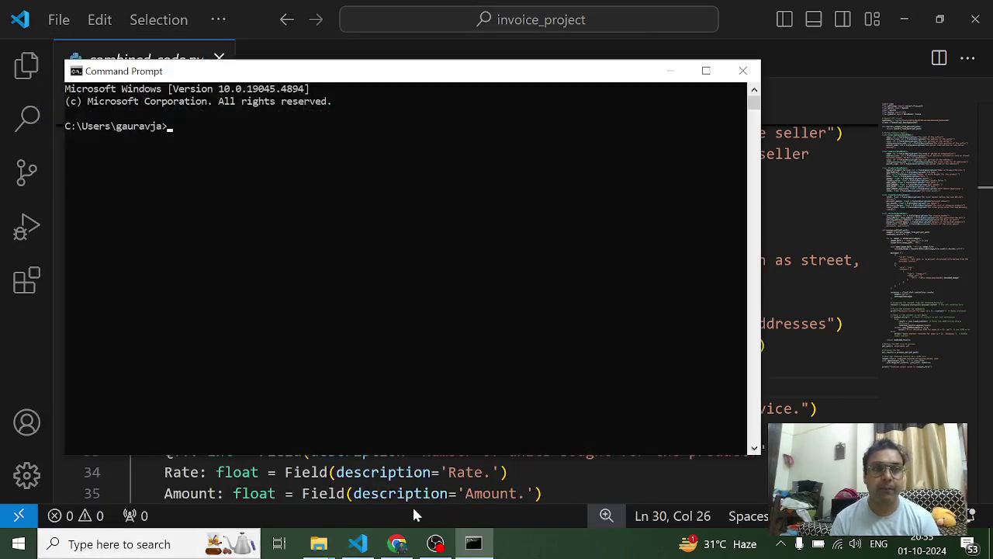
Step: Switch to VS Code and open a new PowerShell terminal for the invoice_project folder
{"action": "left_click", "coordinate": [413, 514]}
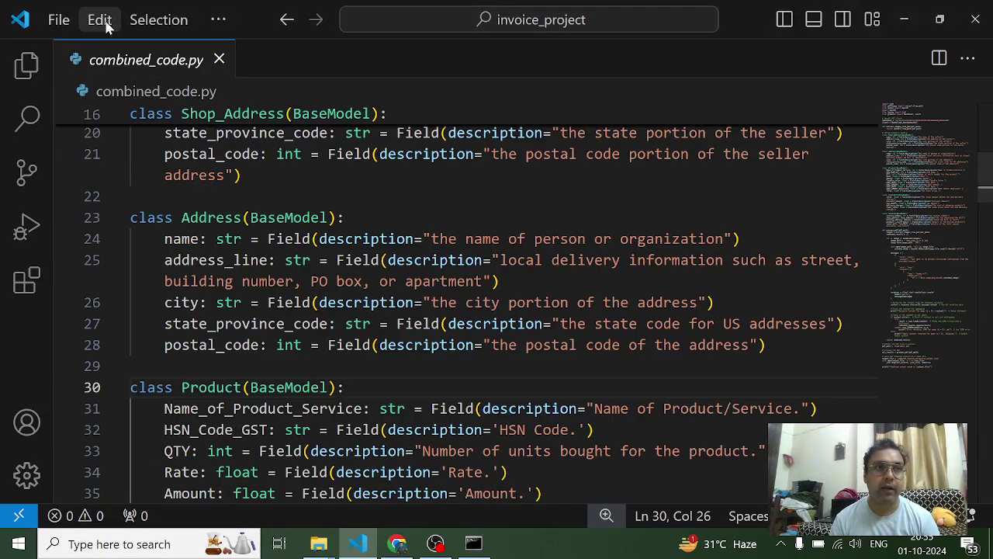
{"action": "left_click", "coordinate": [58, 21]}
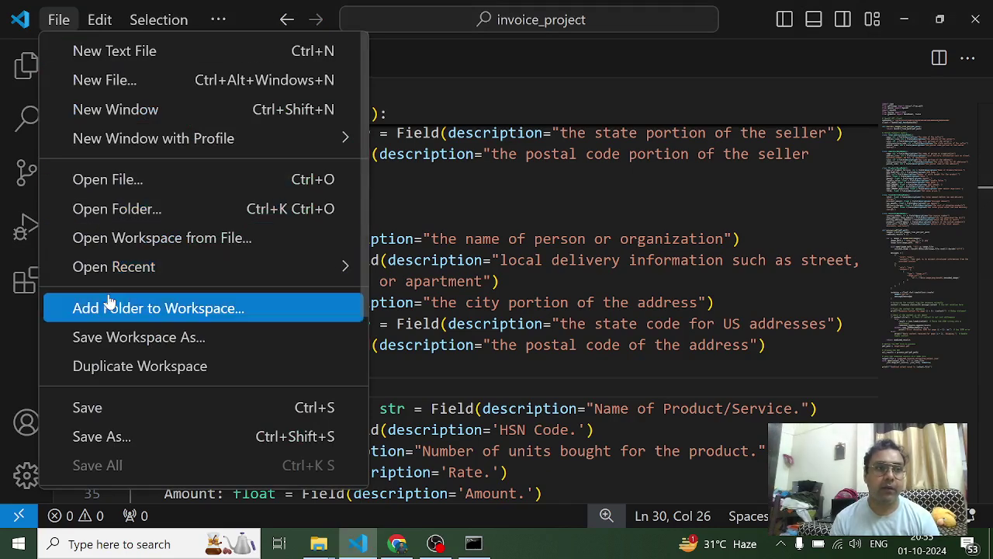
{"action": "mouse_move", "coordinate": [158, 24]}
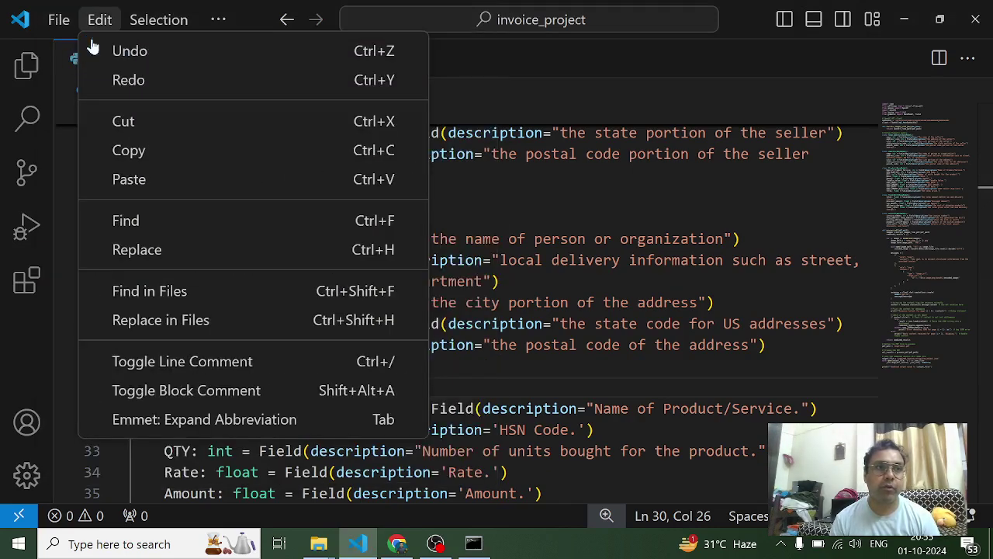
{"action": "left_click", "coordinate": [218, 23]}
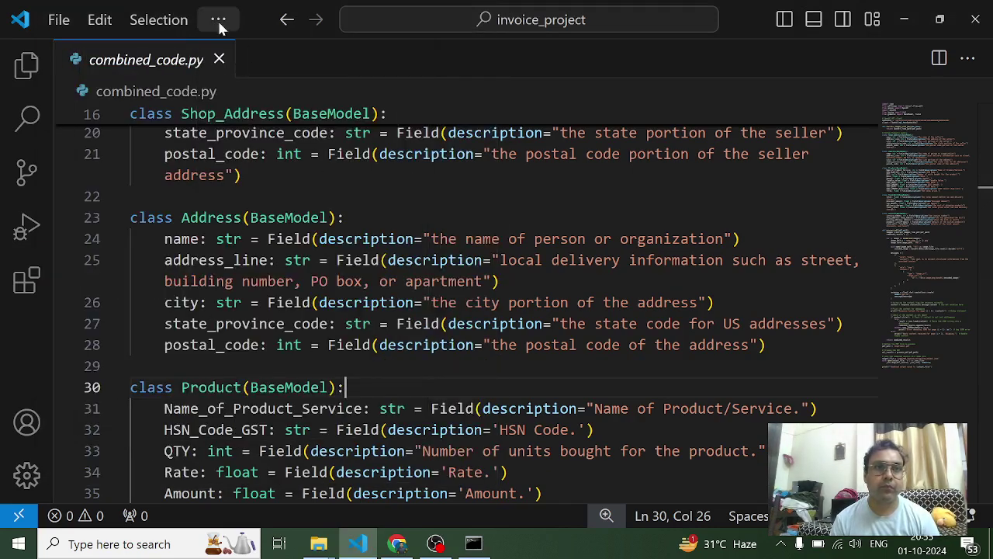
{"action": "left_click", "coordinate": [219, 22]}
{"action": "mouse_move", "coordinate": [244, 53]}
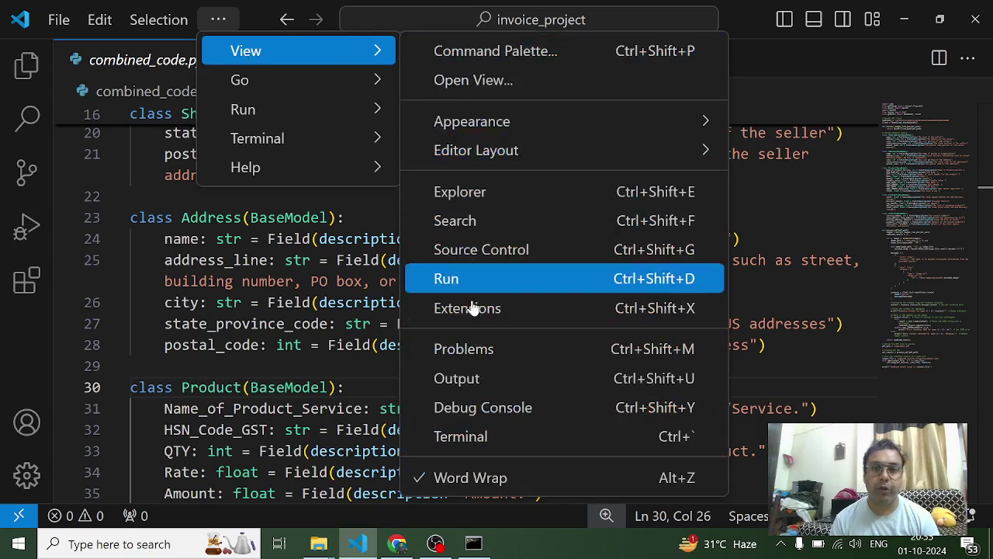
{"action": "left_click", "coordinate": [465, 436]}
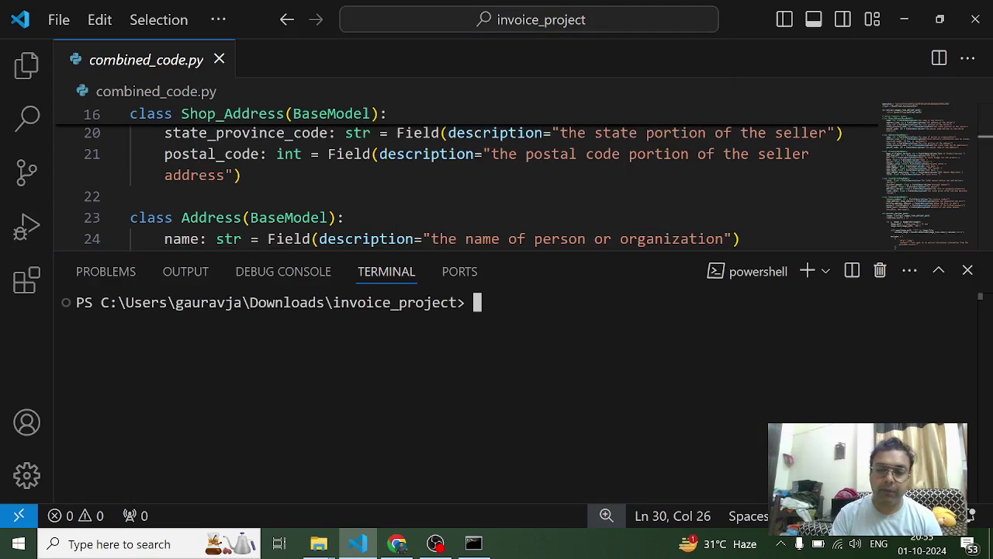
Step: Copy the invoice_project path from the VS Code terminal and change to that directory with cd in Command Prompt
{"action": "double_click", "coordinate": [257, 301]}
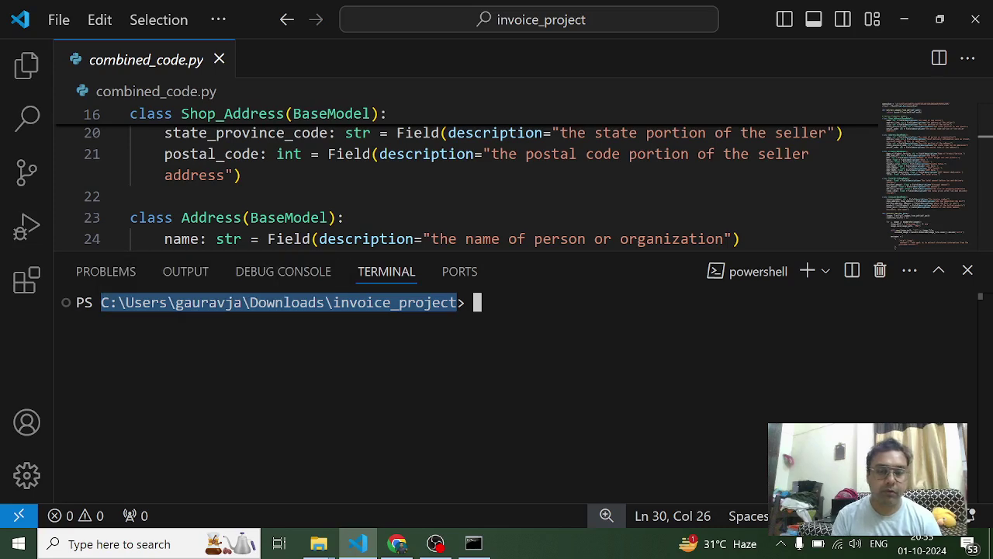
{"action": "key", "text": "ctrl+c"}
{"action": "left_click", "coordinate": [473, 543]}
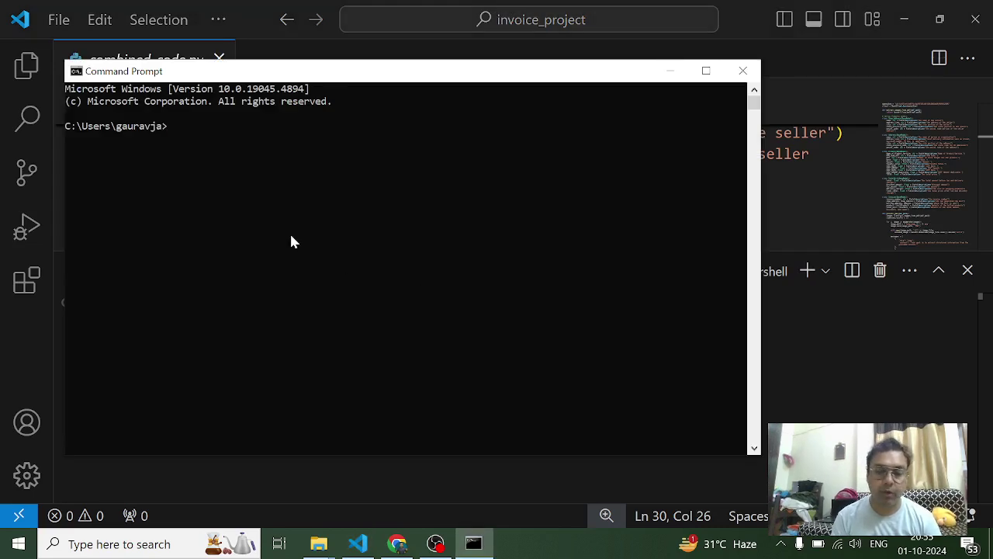
{"action": "type", "text": "cd"}
{"action": "key", "text": "ctrl+v"}
{"action": "key", "text": "Return"}
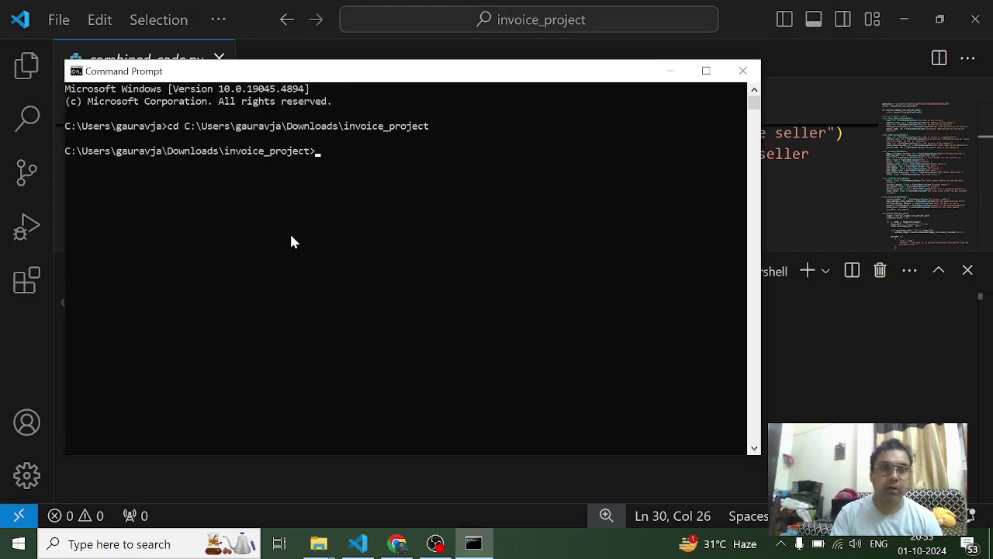
Step: Run multiple_page_pdf.py with python from the invoice_project directory and switch back to VS Code
{"action": "type", "text": "python "}
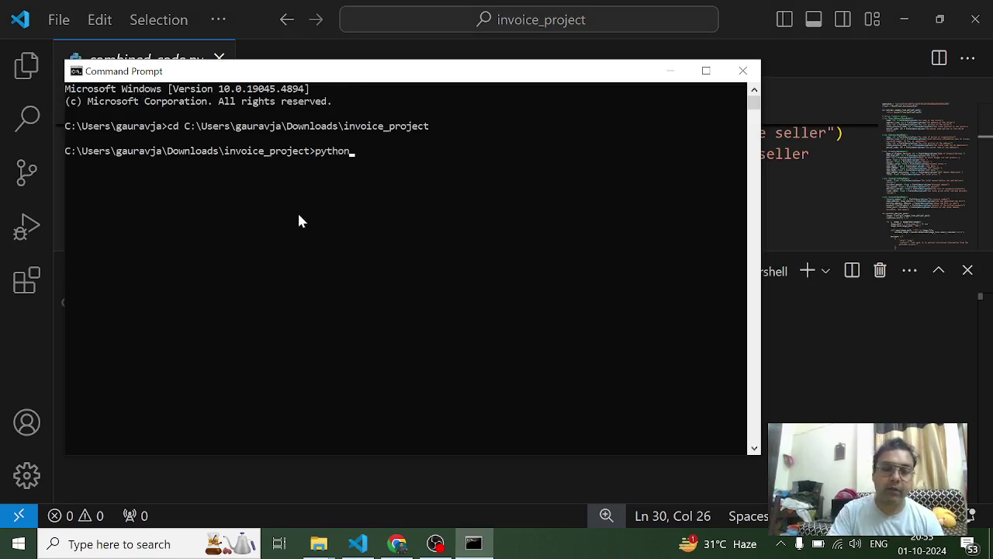
{"action": "type", "text": "combined_code.py"}
{"action": "key", "text": "Tab"}
{"action": "key", "text": "Tab"}
{"action": "key", "text": "Tab"}
{"action": "key", "text": "Tab"}
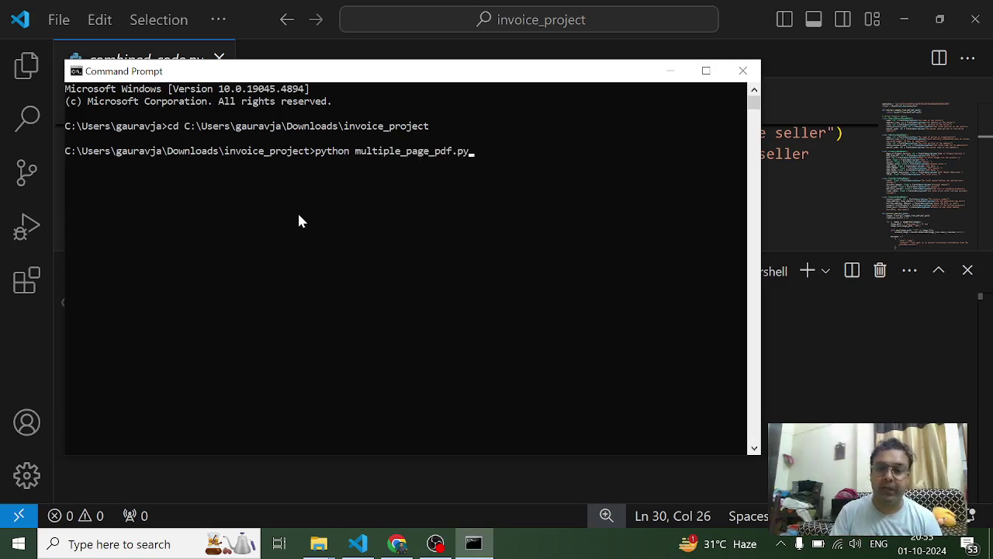
{"action": "key", "text": "Return"}
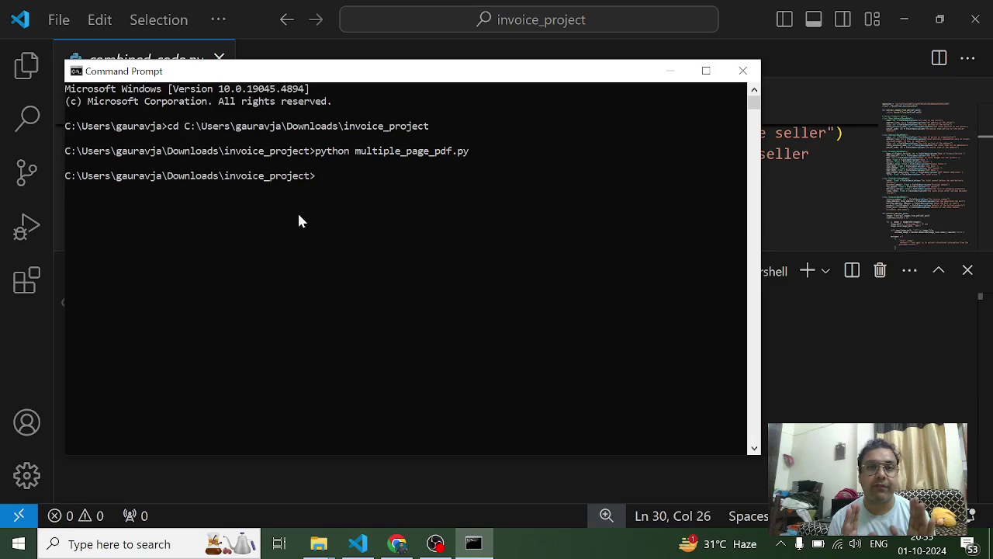
{"action": "key", "text": "alt+Tab"}
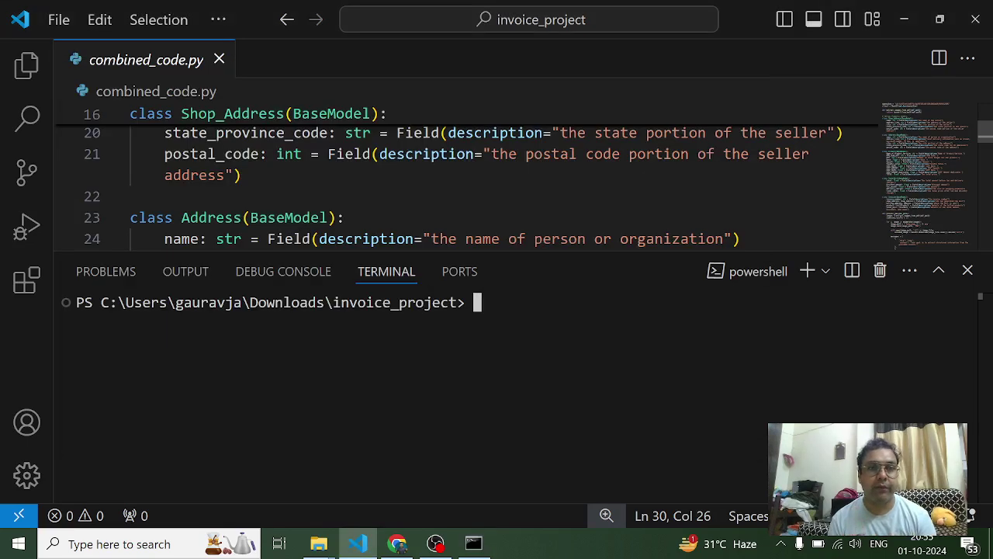